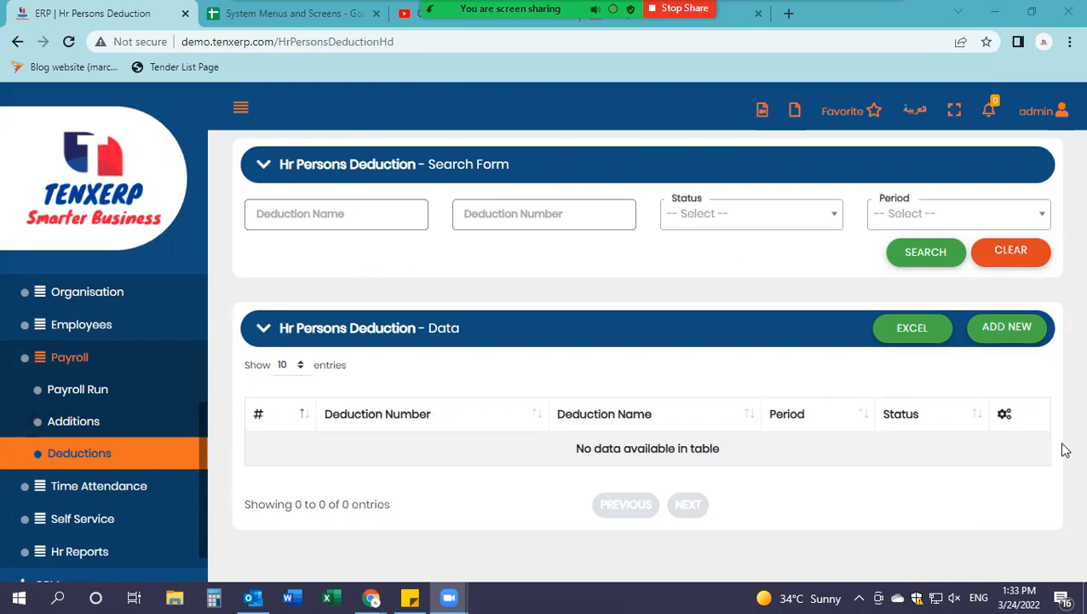
click(358, 210)
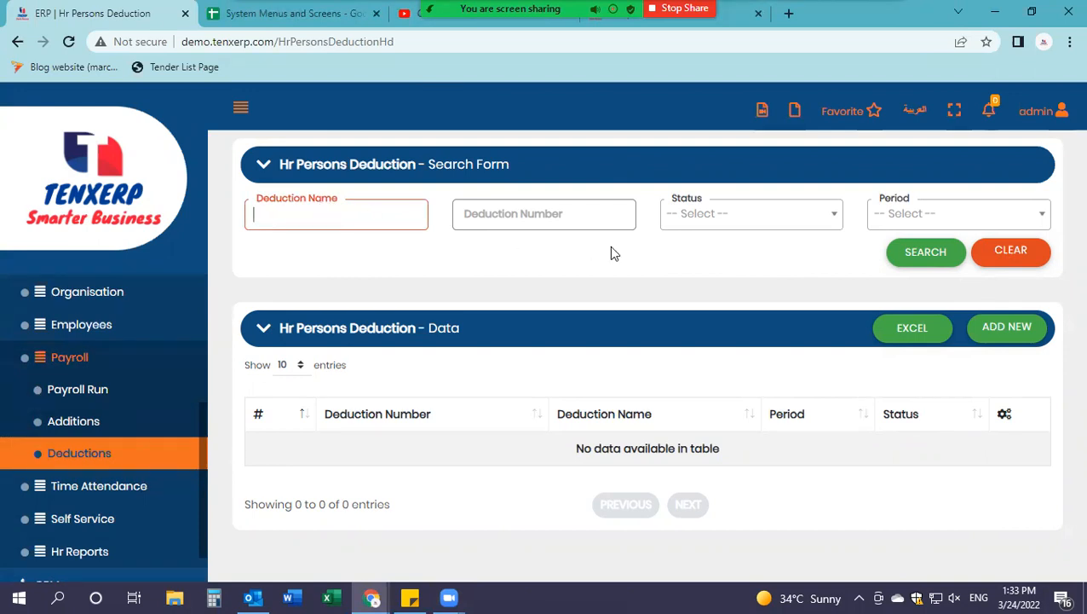
click(515, 222)
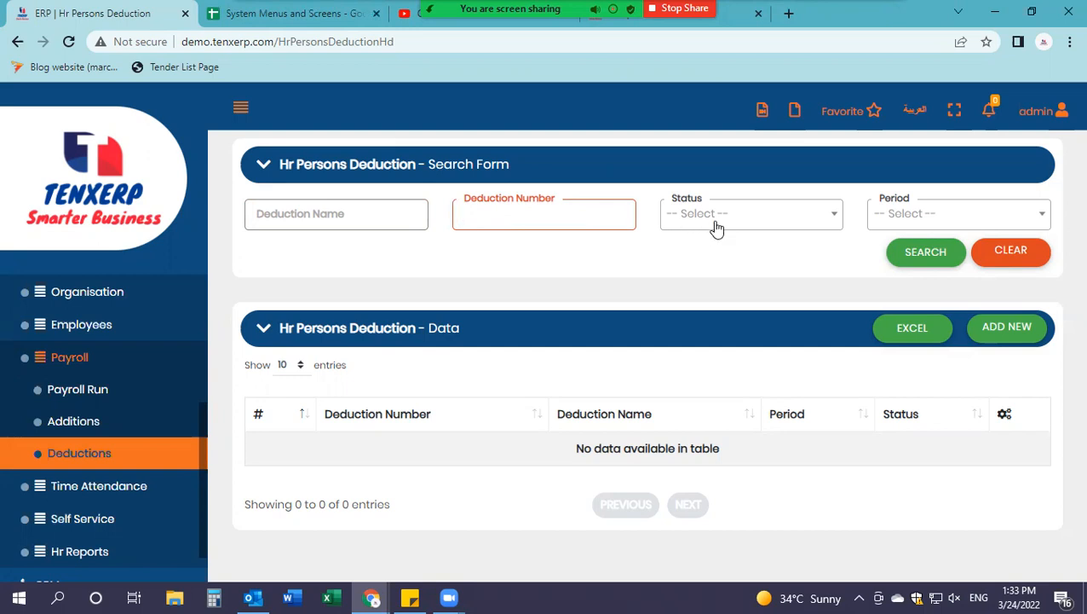
click(934, 222)
click(777, 263)
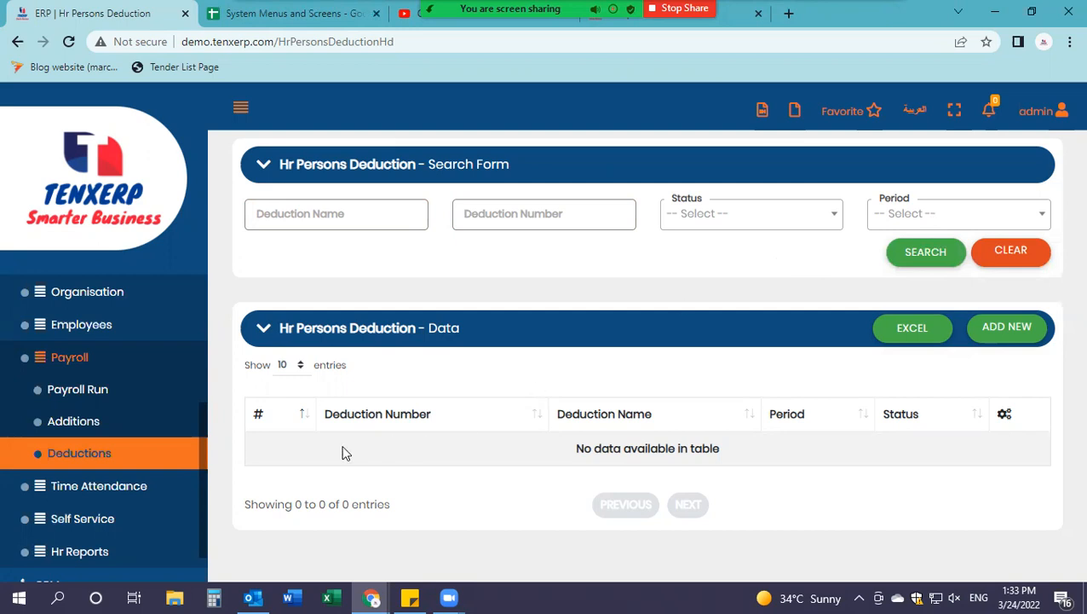
drag(438, 325, 460, 324)
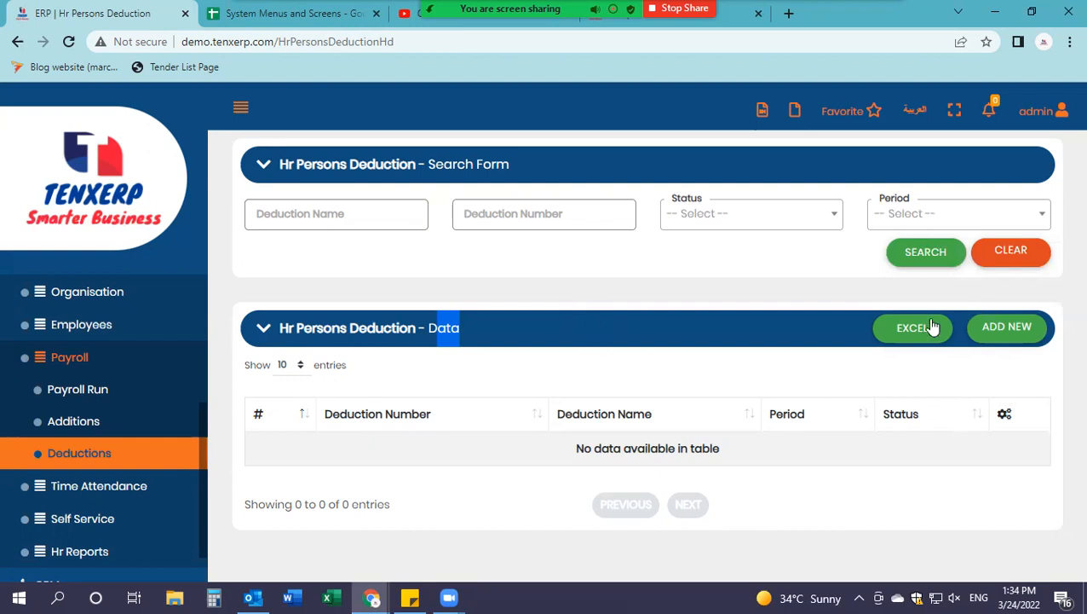
Step: Start a new deduction record named "Late Arrival to work" for period 02-2020
click(1028, 332)
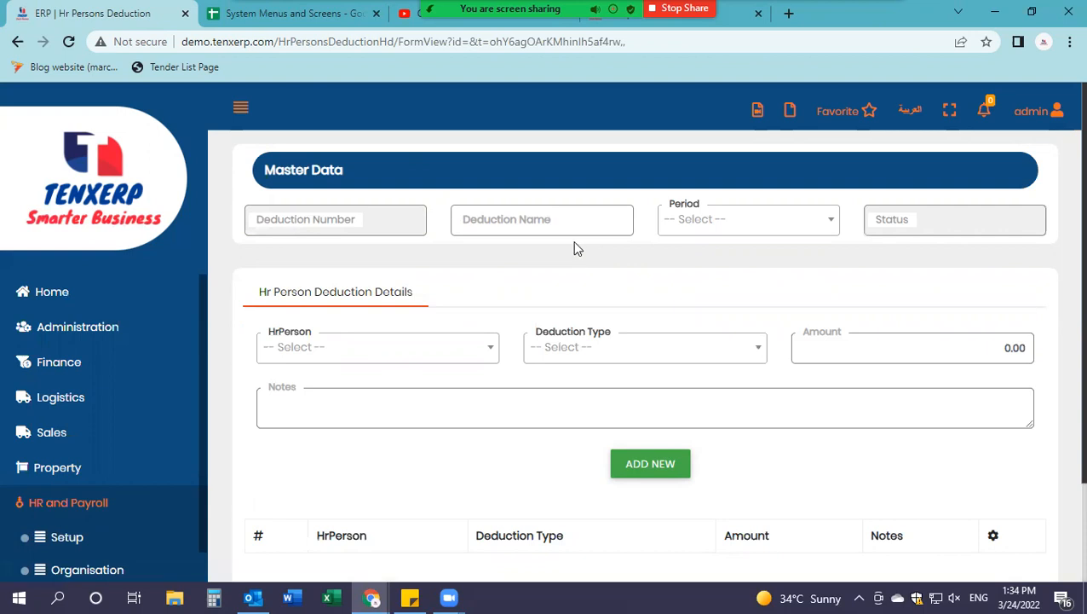
click(519, 232)
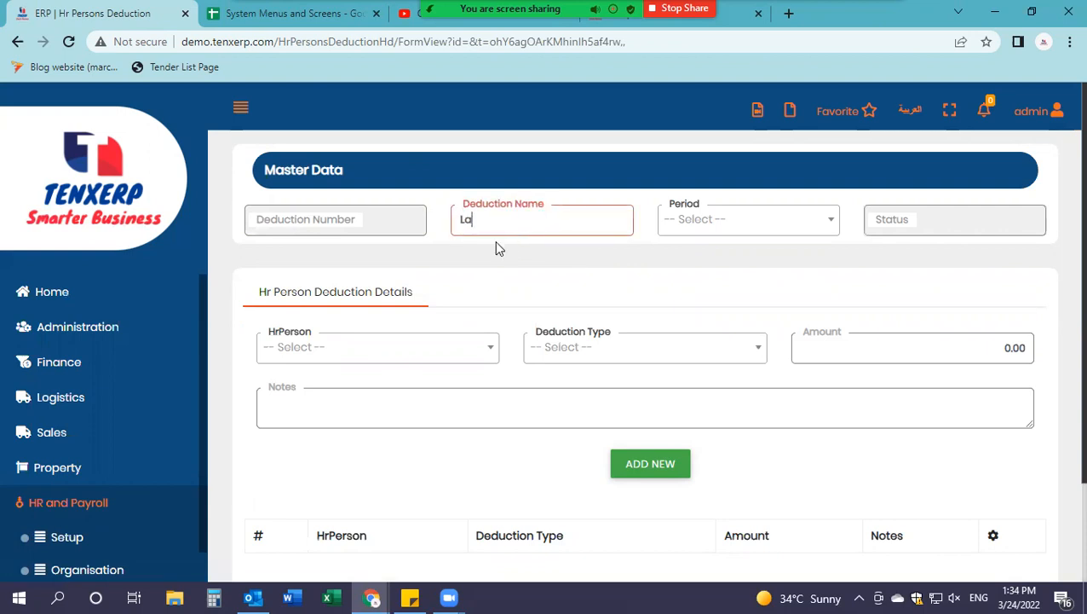
text(Late Arrival to work)
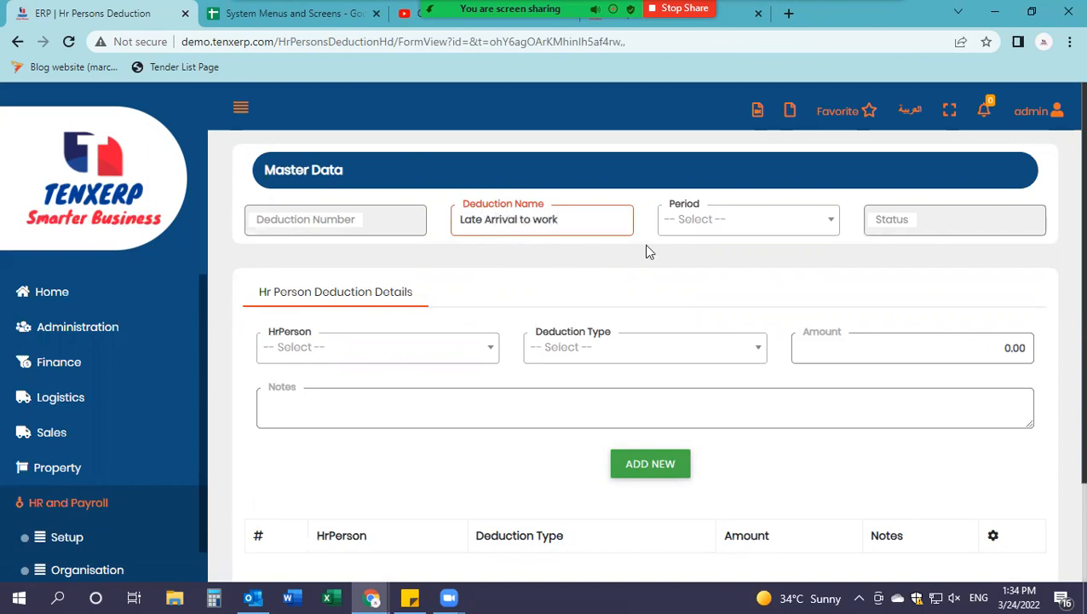
click(747, 219)
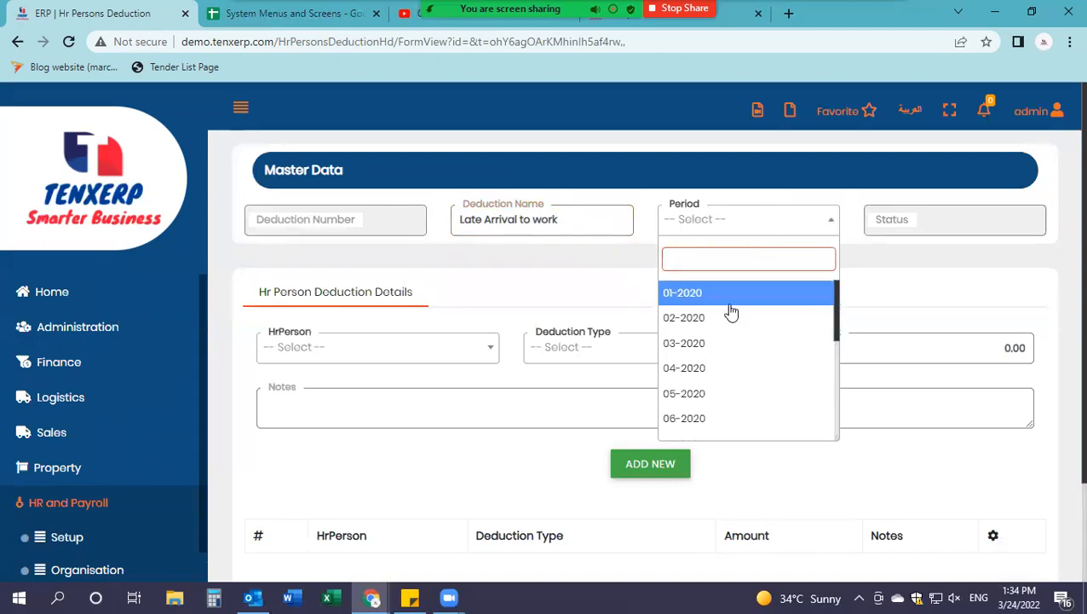
click(720, 317)
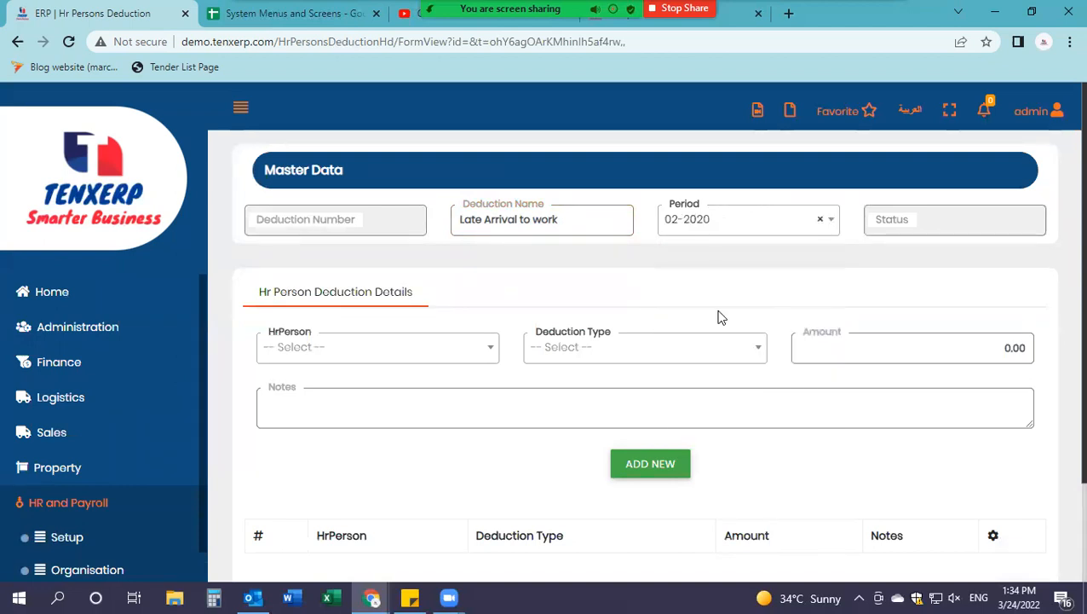
Step: Choose the listed employee, set the deduction type to "Deduction from the monthly salary" and the amount to 100
click(343, 356)
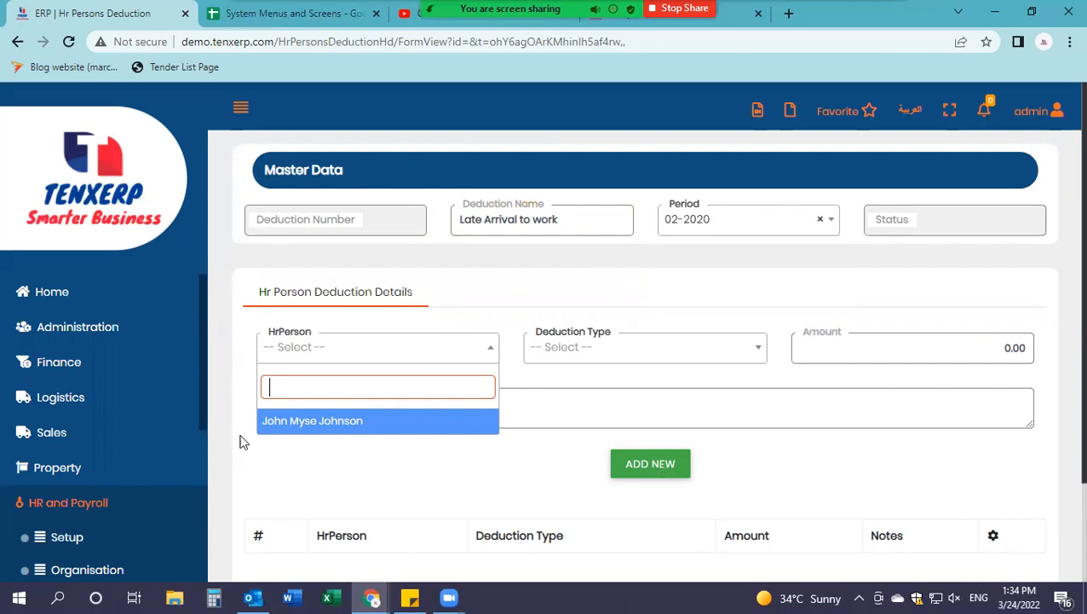
click(313, 422)
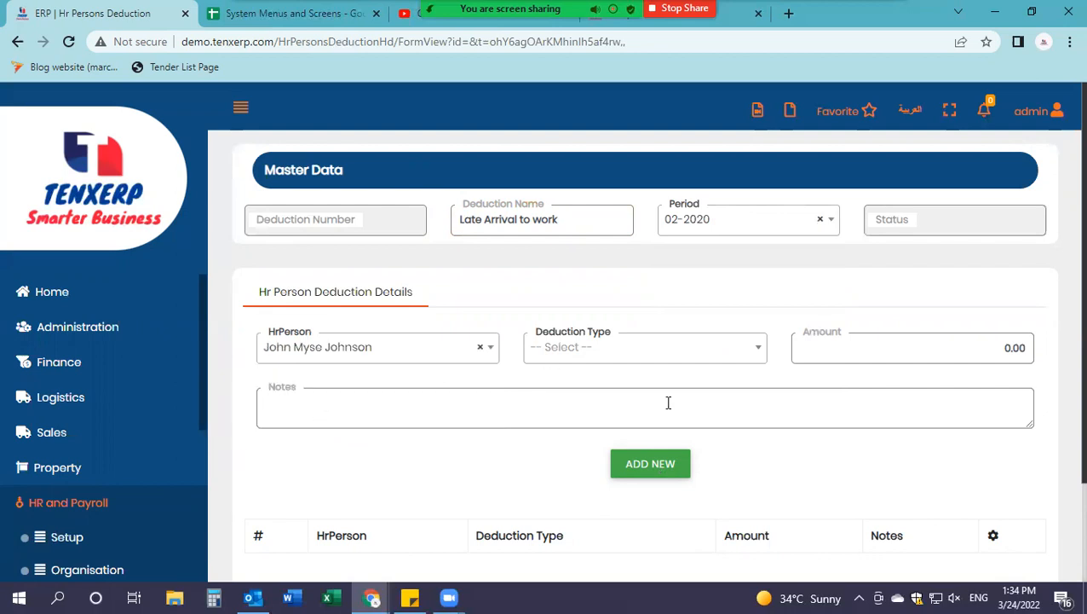
click(546, 354)
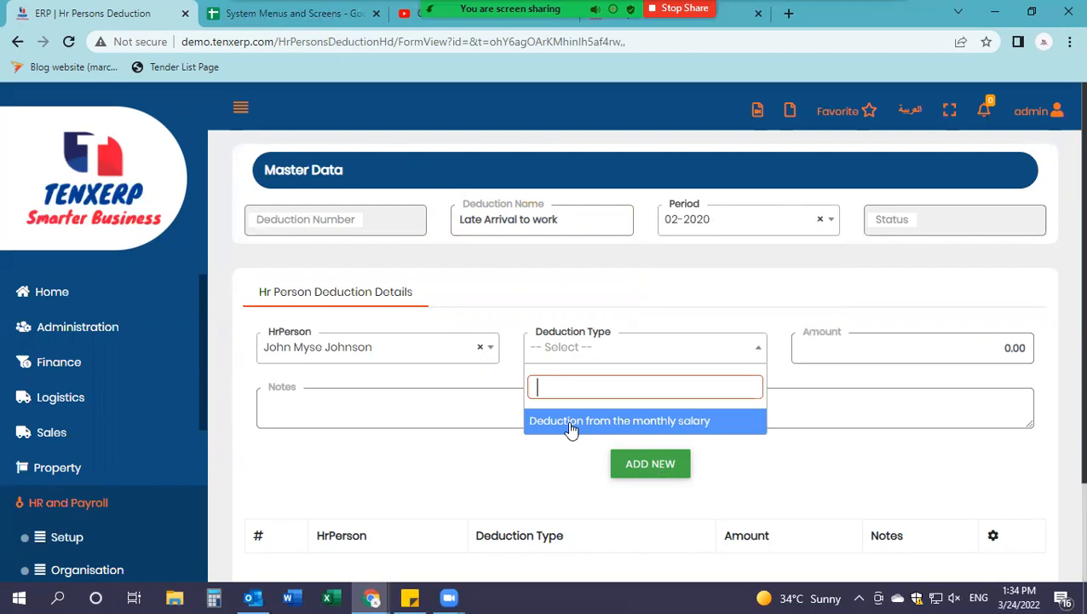
click(571, 426)
click(869, 351)
text(100)
Step: Enter the note "Deduction from monthly salary due to continuous late arrival to work without permission." and add the detail line
click(330, 420)
text(De)
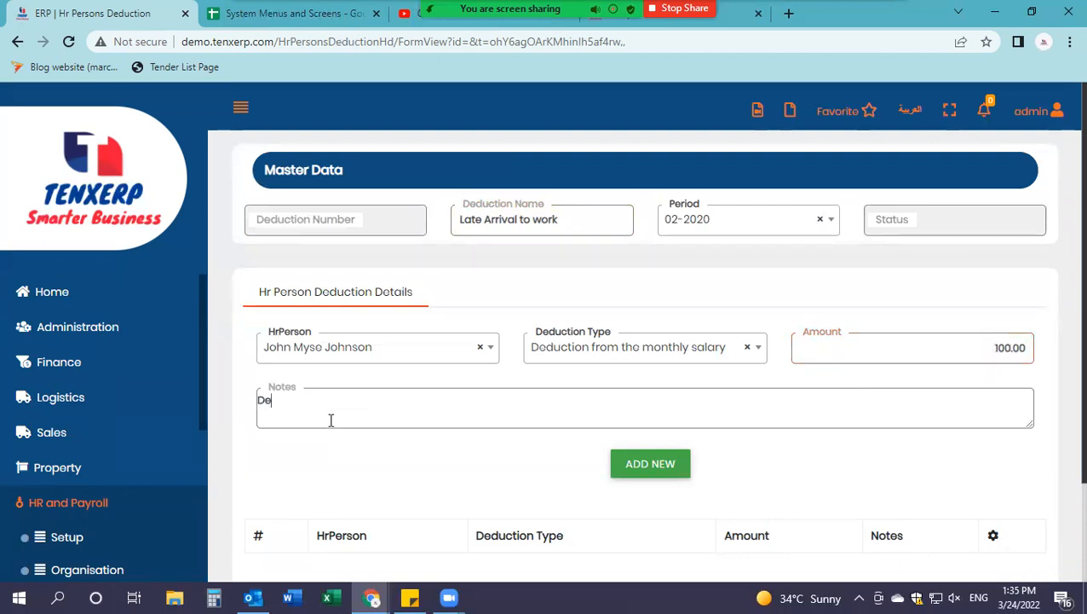
text(duction from mo)
text(nthly salary due to continuous late arrival to)
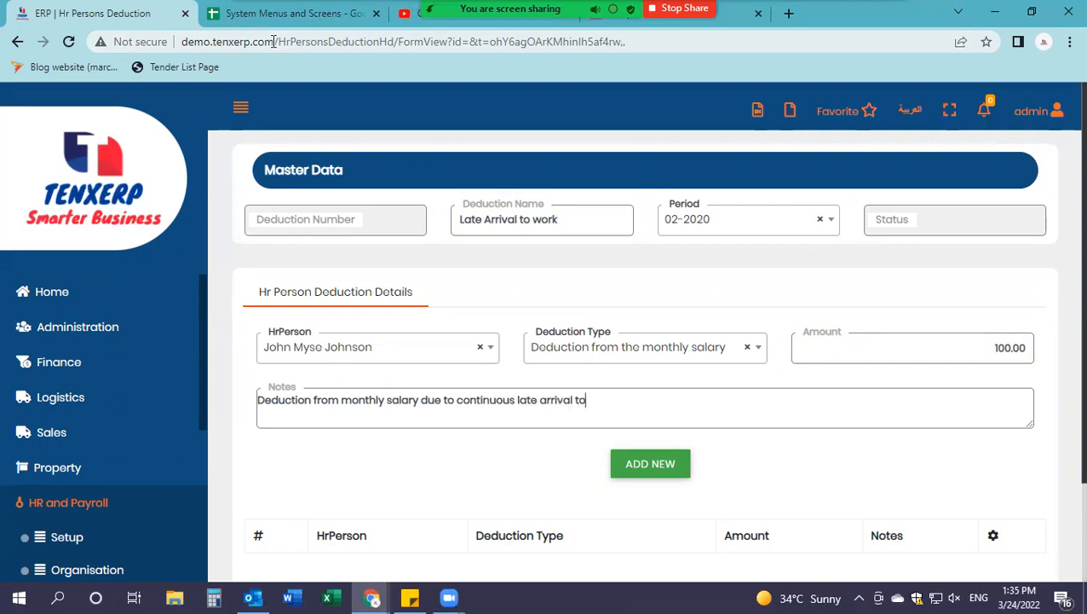
text(wwork without permission.)
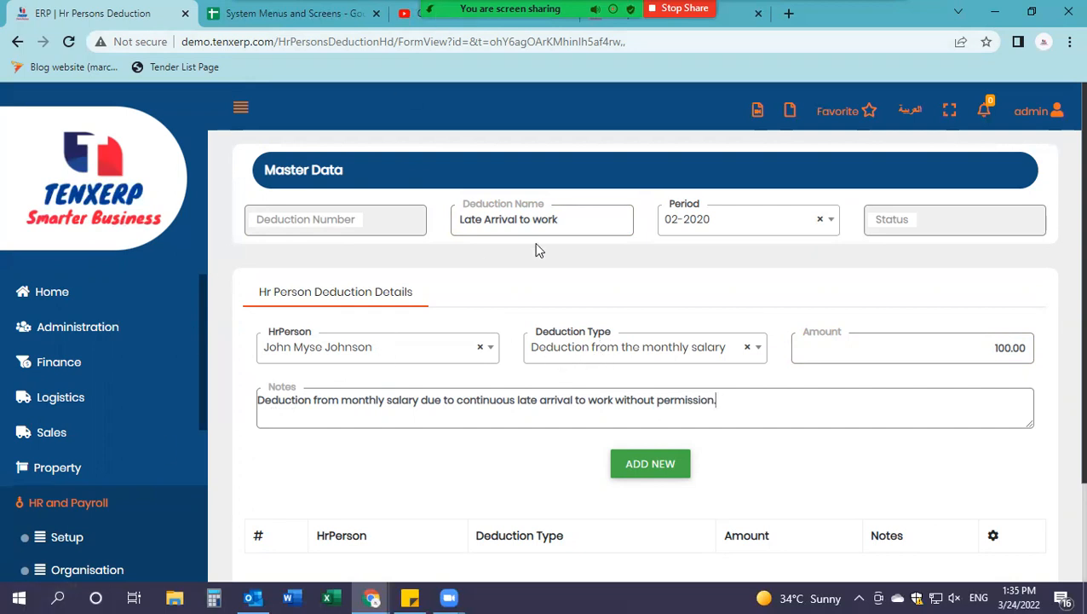
scroll(711, 289, down, 2)
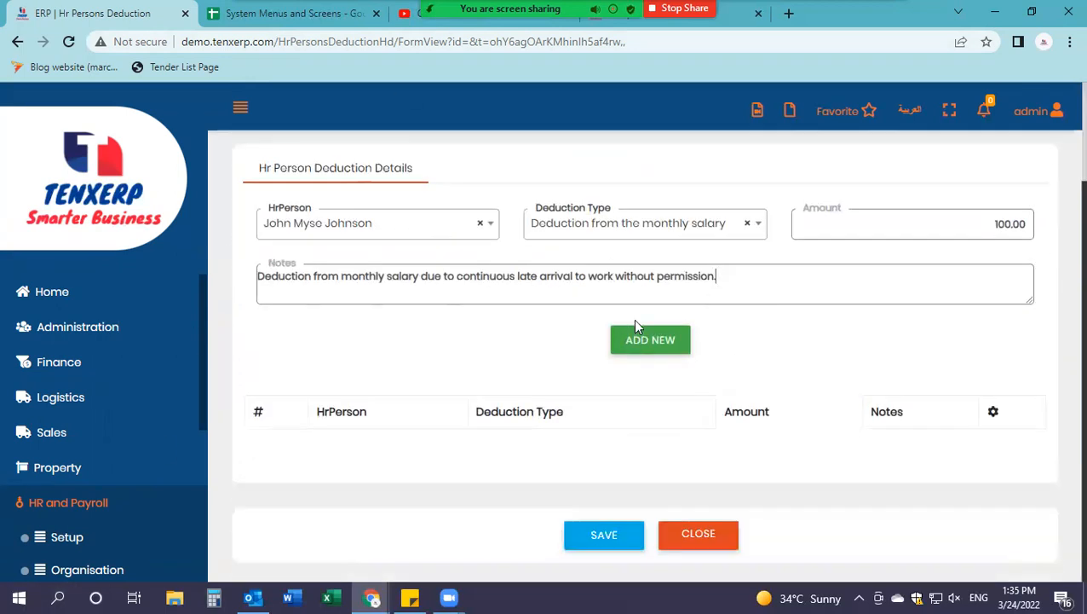
click(659, 354)
Step: Check the added detail line against the master data and save the deduction record
scroll(526, 392, down, 3)
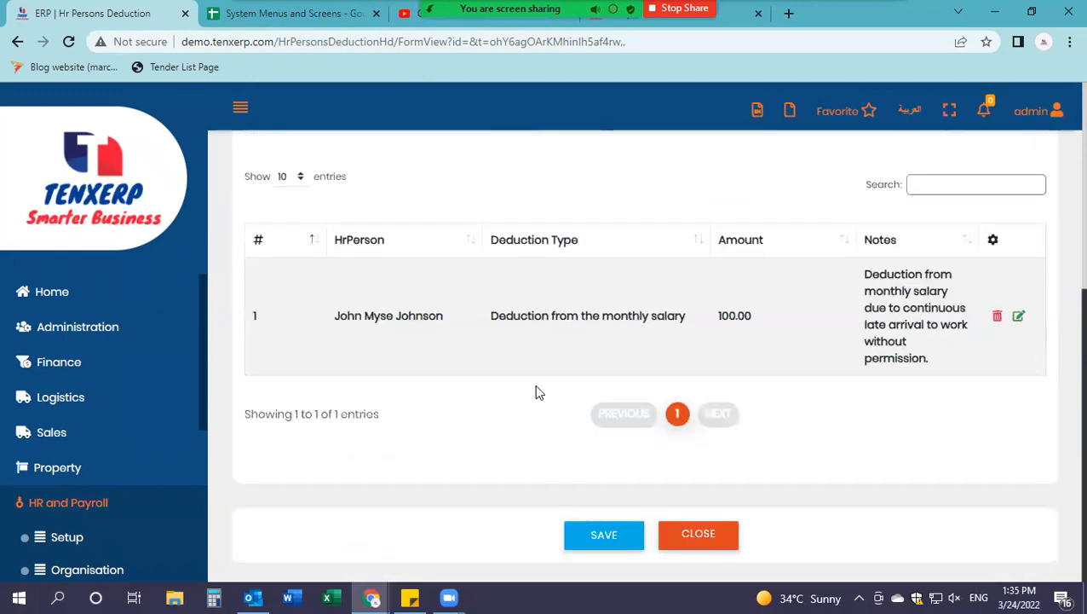
scroll(427, 340, up, 4)
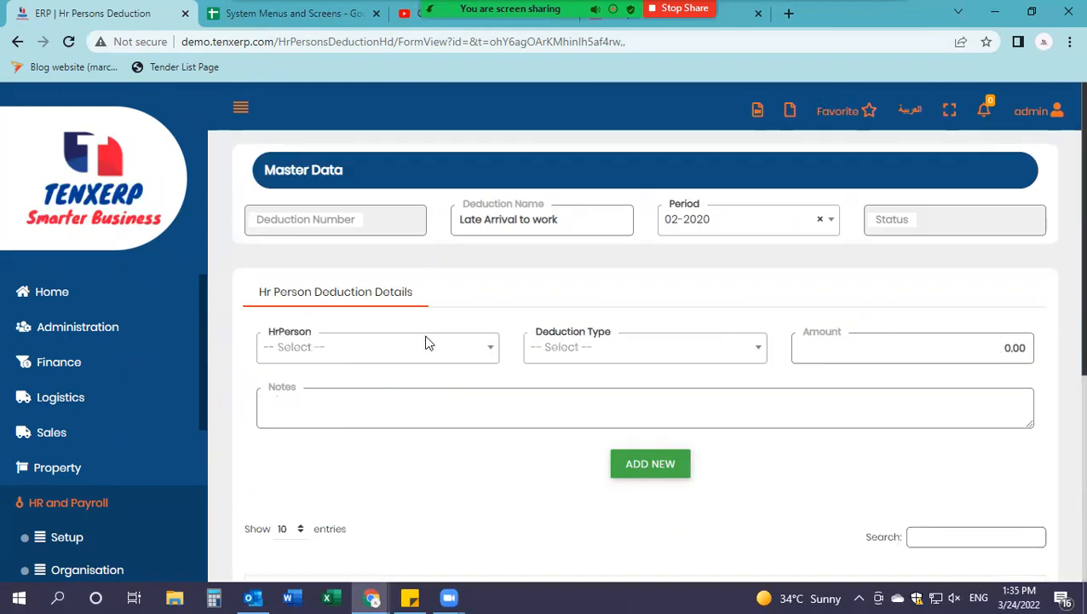
scroll(442, 347, down, 4)
scroll(306, 316, down, 1)
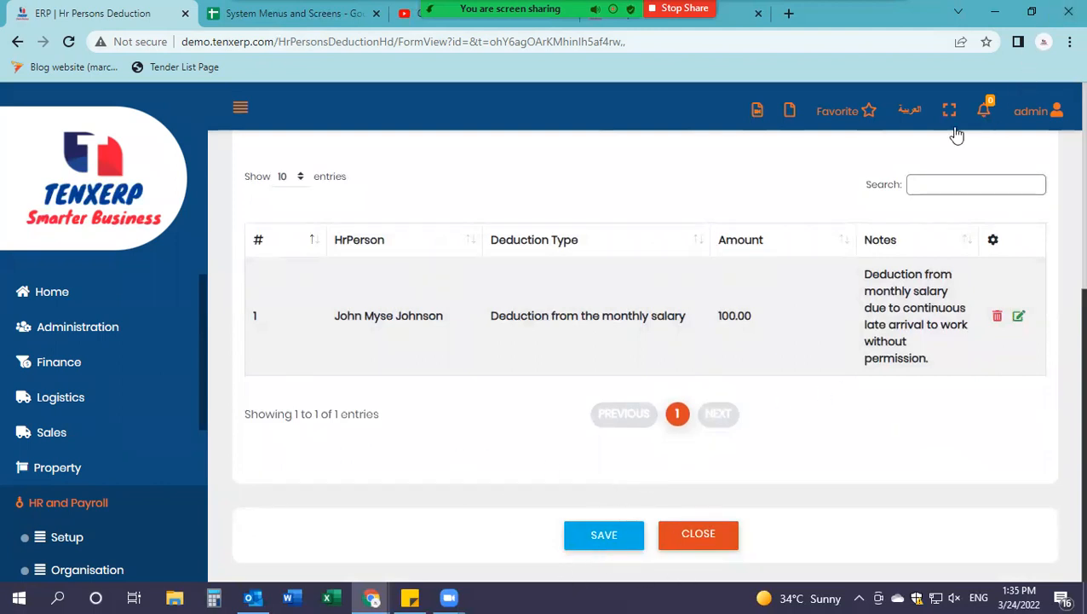
scroll(583, 299, up, 3)
scroll(587, 290, down, 3)
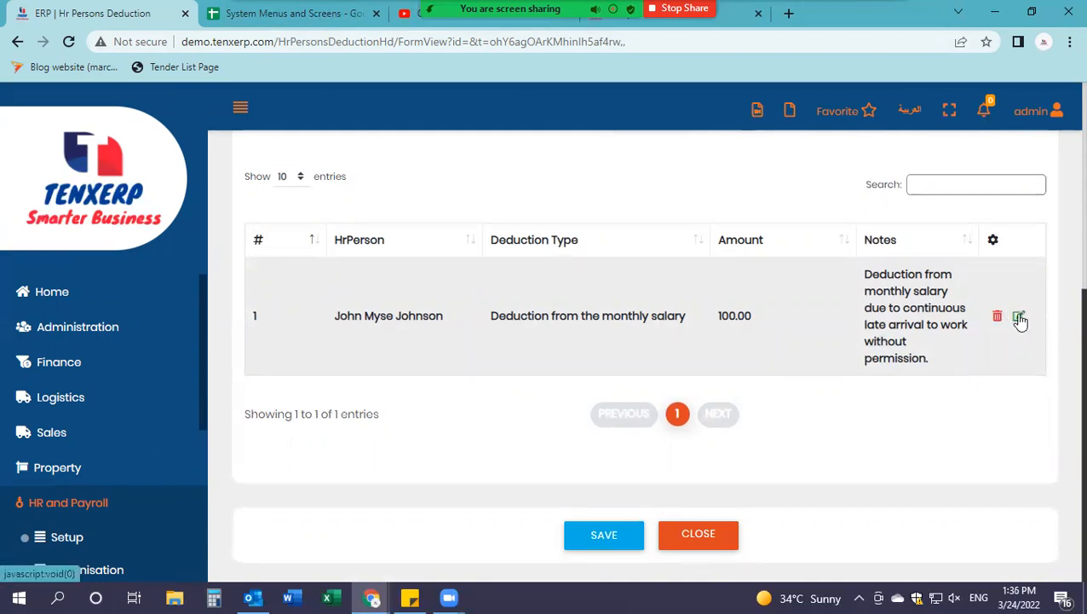
scroll(785, 375, up, 4)
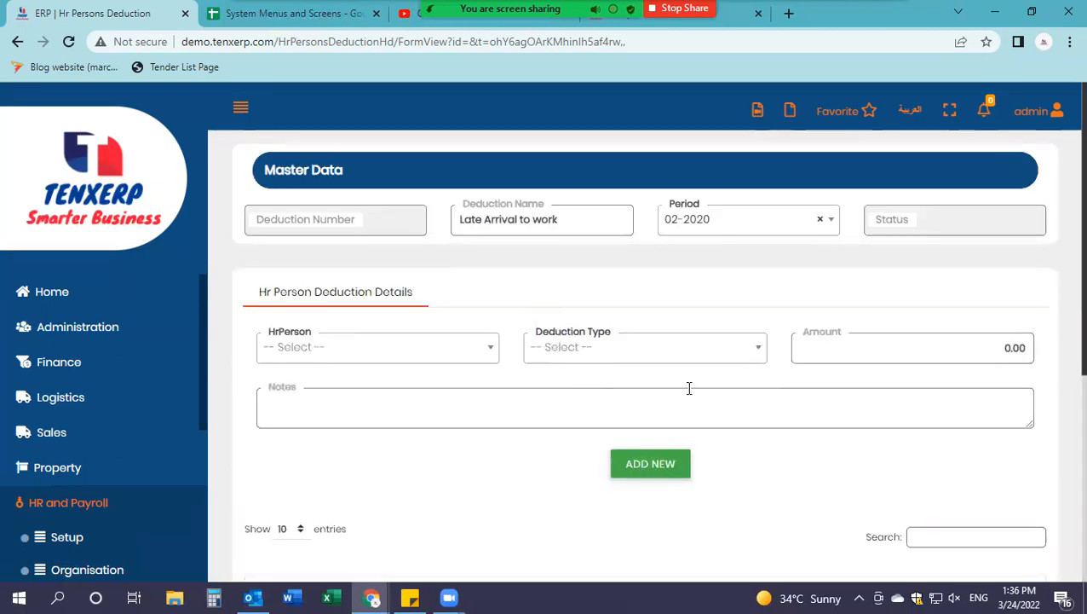
scroll(687, 387, down, 4)
click(589, 574)
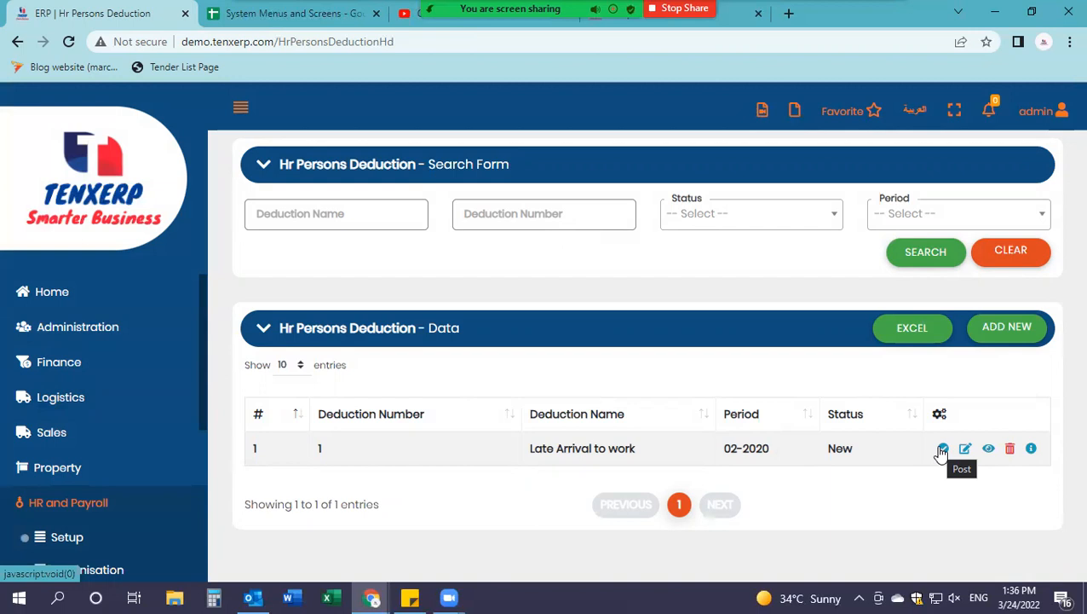
Step: View the saved "Late Arrival to work" deduction, examine its master data and detail line, and close it
click(989, 449)
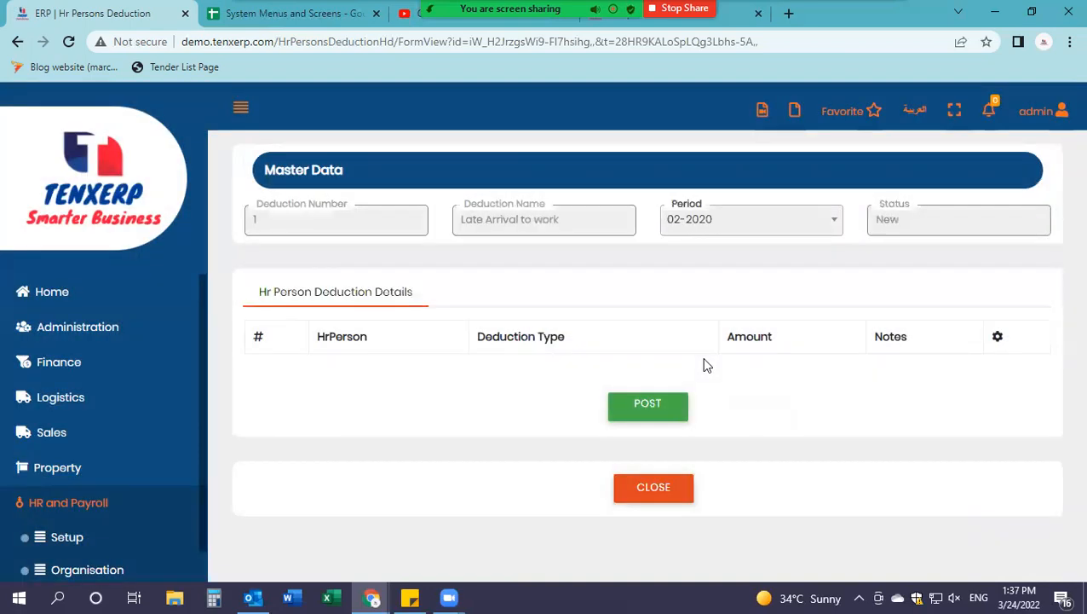
scroll(545, 338, down, 3)
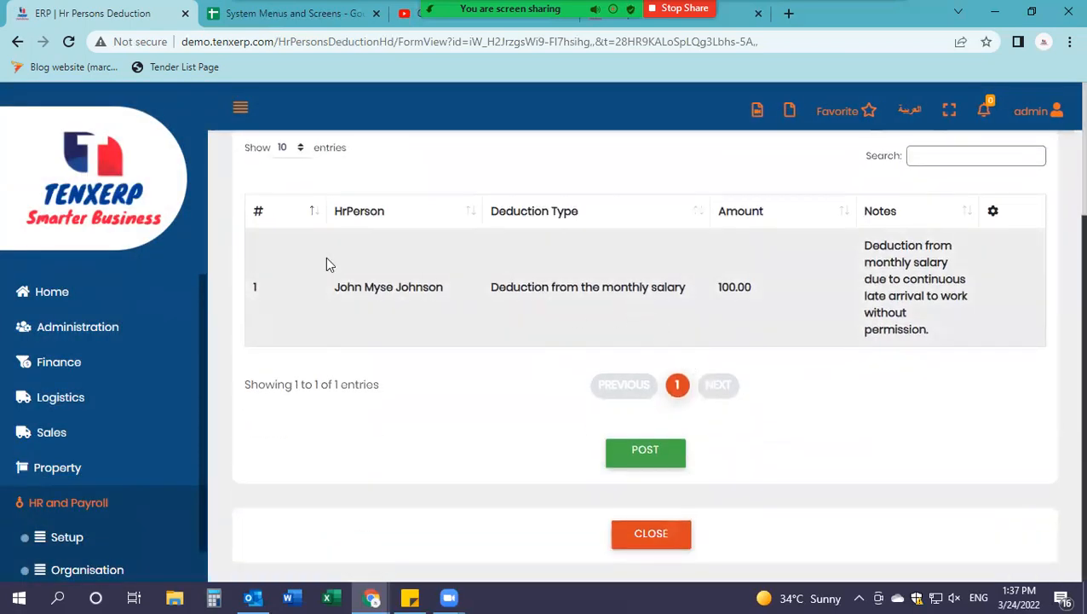
scroll(778, 337, up, 3)
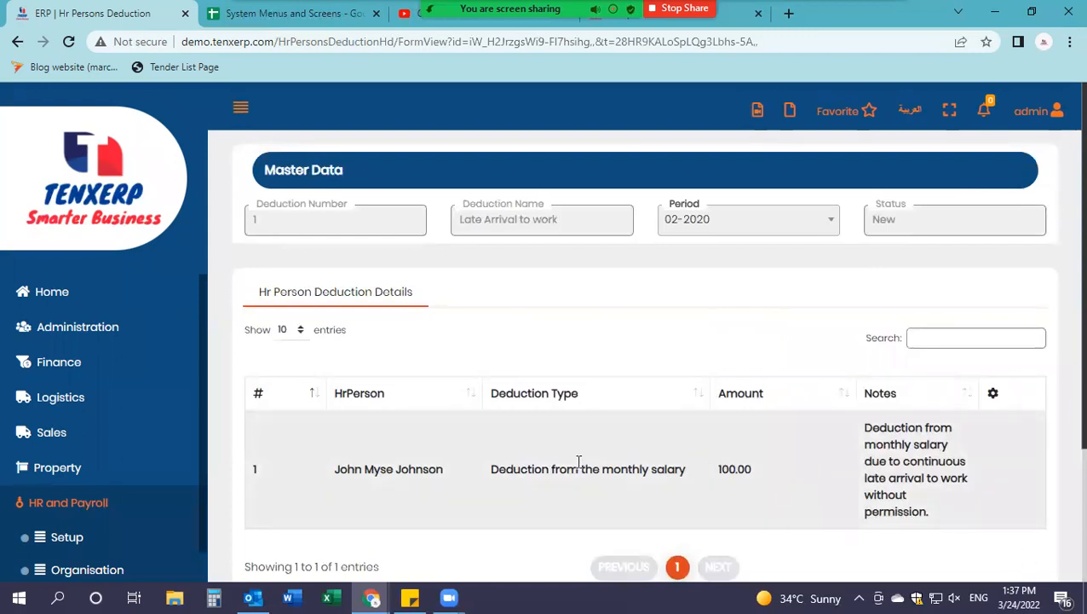
drag(331, 462, 938, 462)
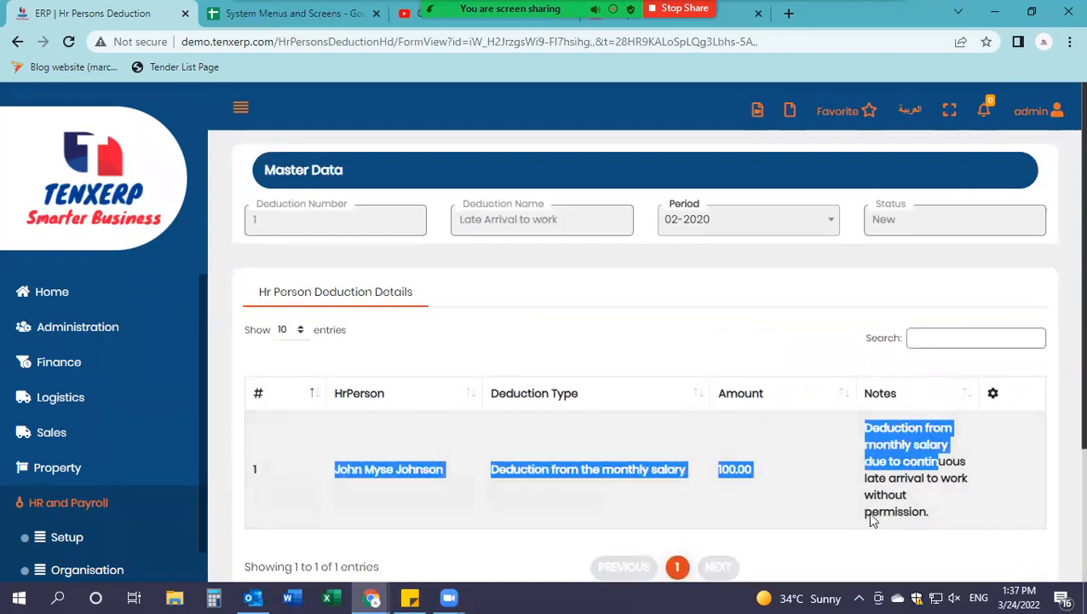
click(870, 513)
double_click(515, 468)
drag(483, 219, 549, 217)
click(305, 224)
scroll(839, 450, down, 2)
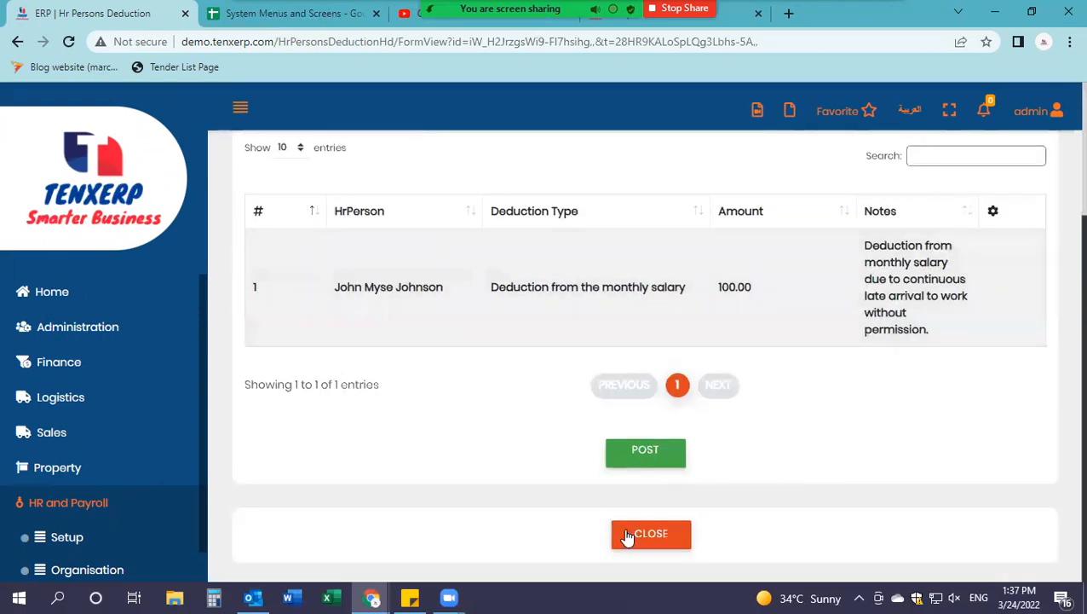
click(645, 548)
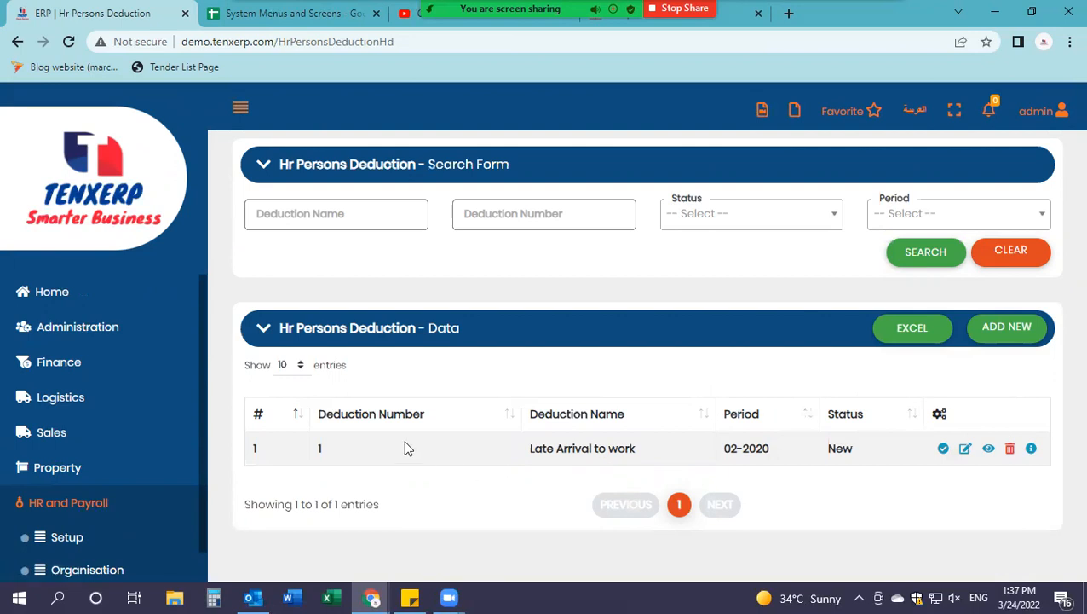
Step: Examine the creation and modification information of the "Late Arrival to work" deduction and close it
click(1033, 450)
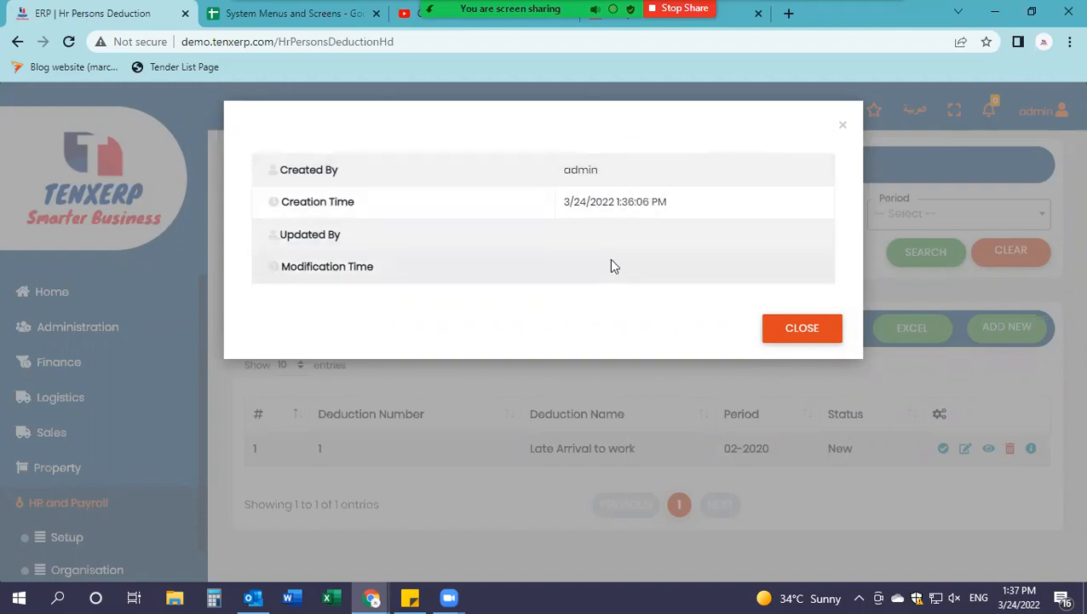
click(787, 337)
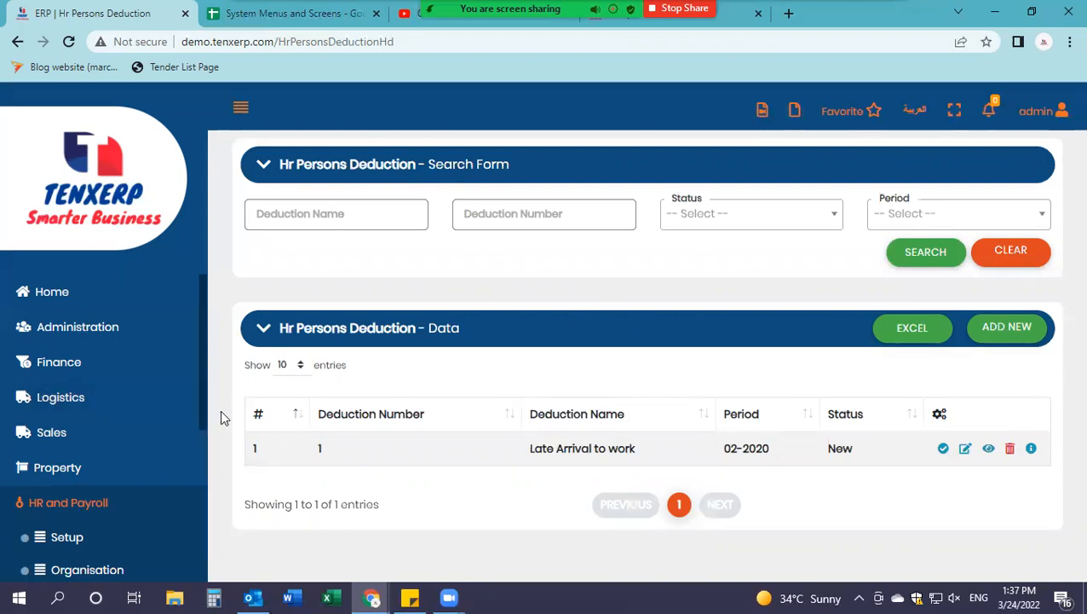
drag(208, 412, 217, 494)
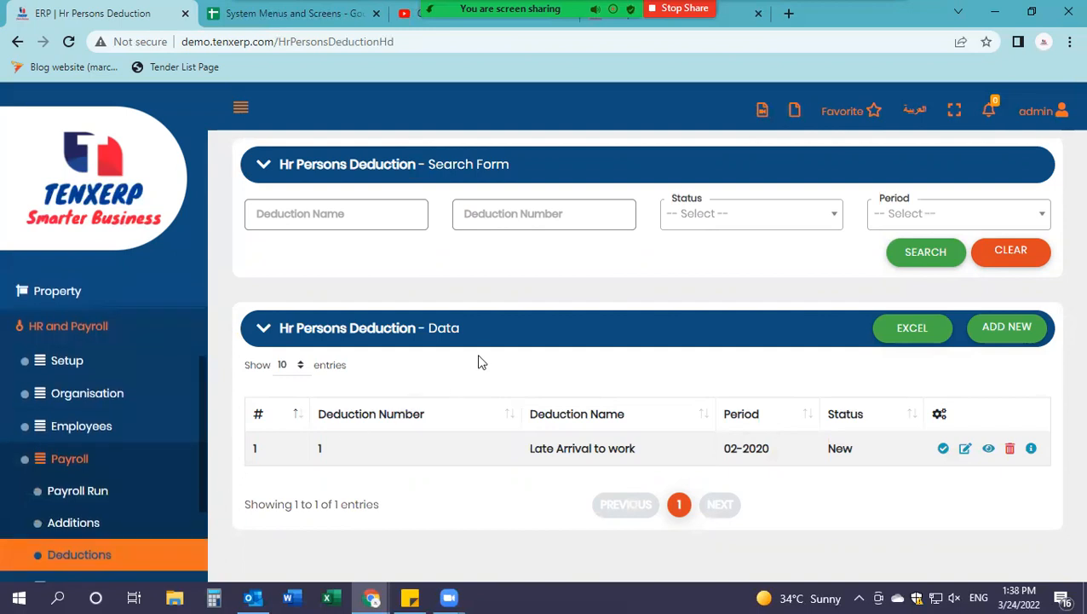